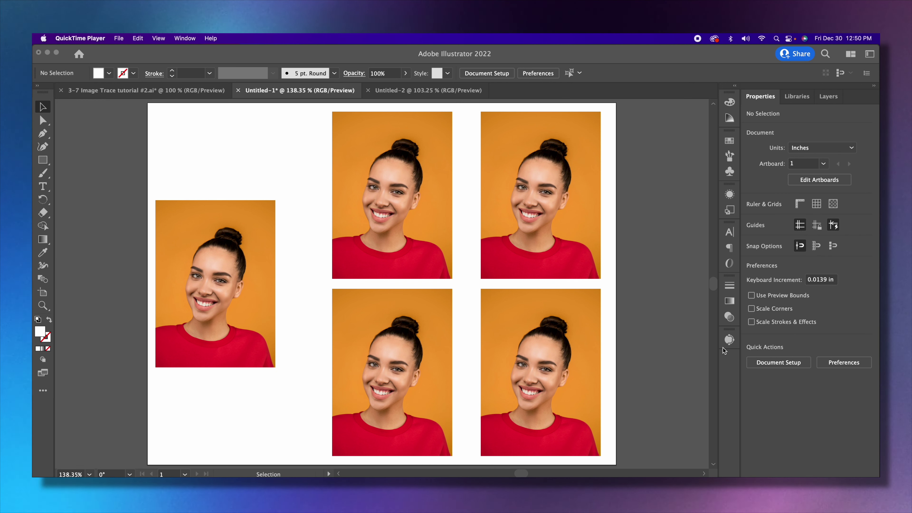
Reopen the Image Trace panel from the Window menu, reposition it, and select the top-middle portrait photo.
{"action": "left_click", "coordinate": [730, 340]}
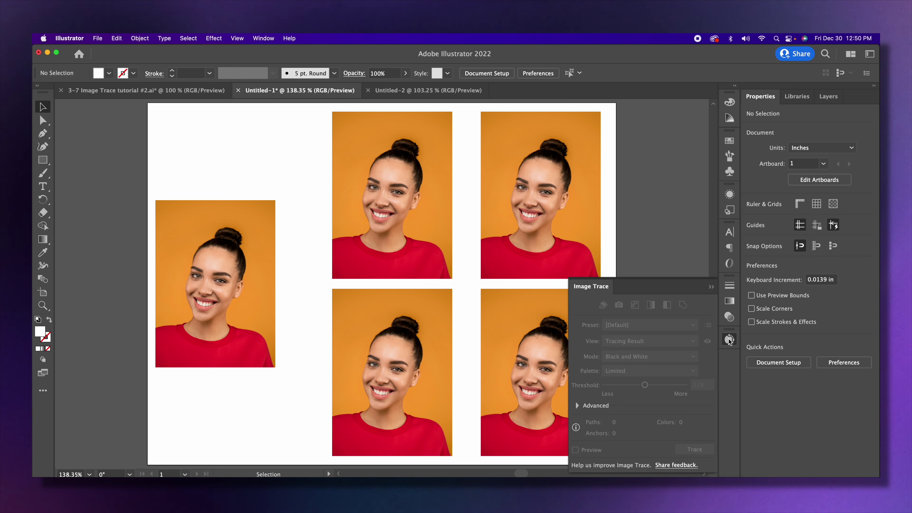
{"action": "left_click", "coordinate": [730, 340]}
{"action": "left_click", "coordinate": [263, 38]}
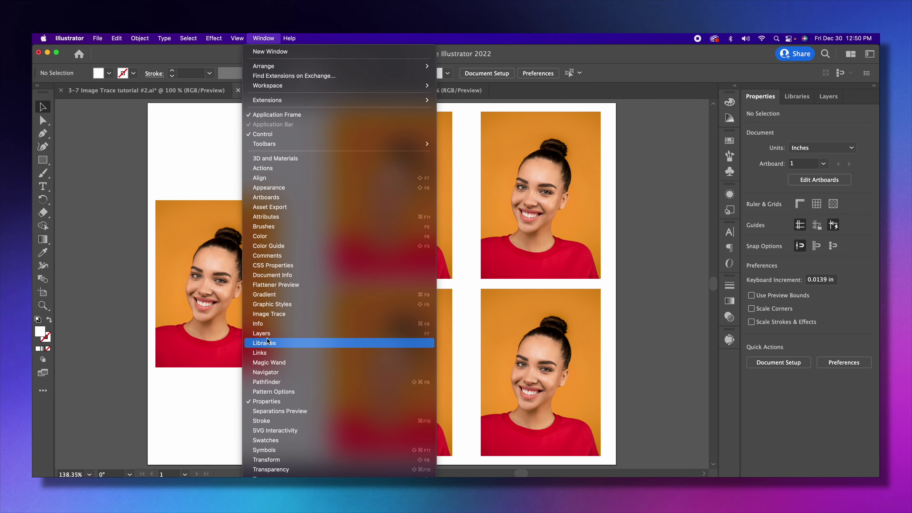
{"action": "left_click", "coordinate": [270, 314]}
{"action": "mouse_move", "coordinate": [637, 289]}
{"action": "left_mouse_down"}
{"action": "mouse_move", "coordinate": [649, 336]}
{"action": "mouse_move", "coordinate": [729, 339]}
{"action": "left_mouse_up"}
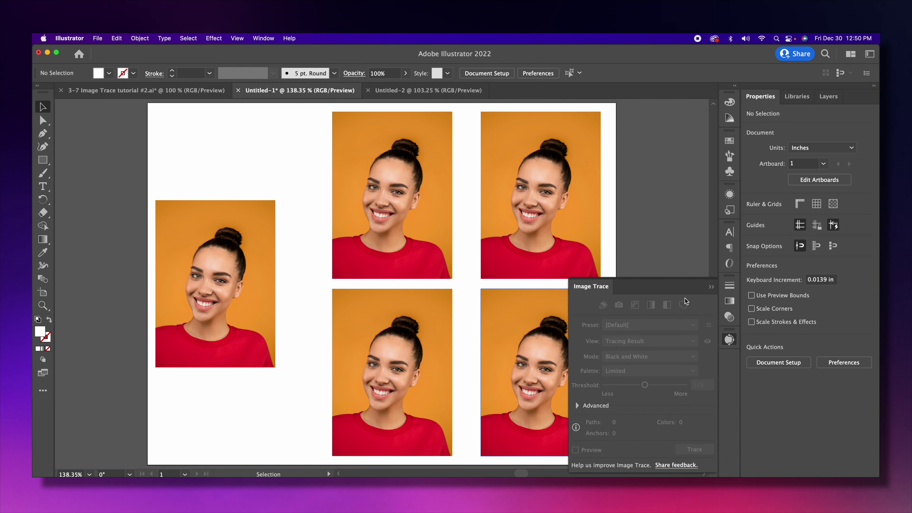
{"action": "left_click", "coordinate": [729, 341]}
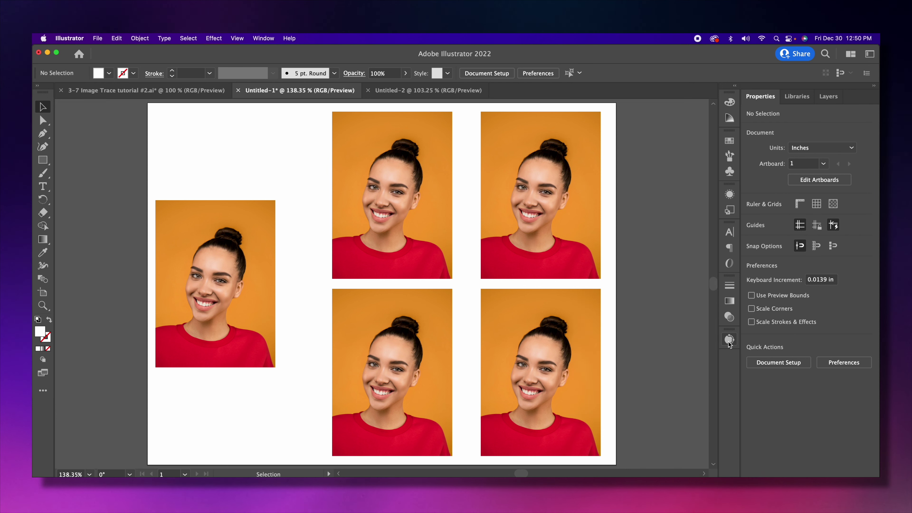
{"action": "left_click", "coordinate": [729, 341]}
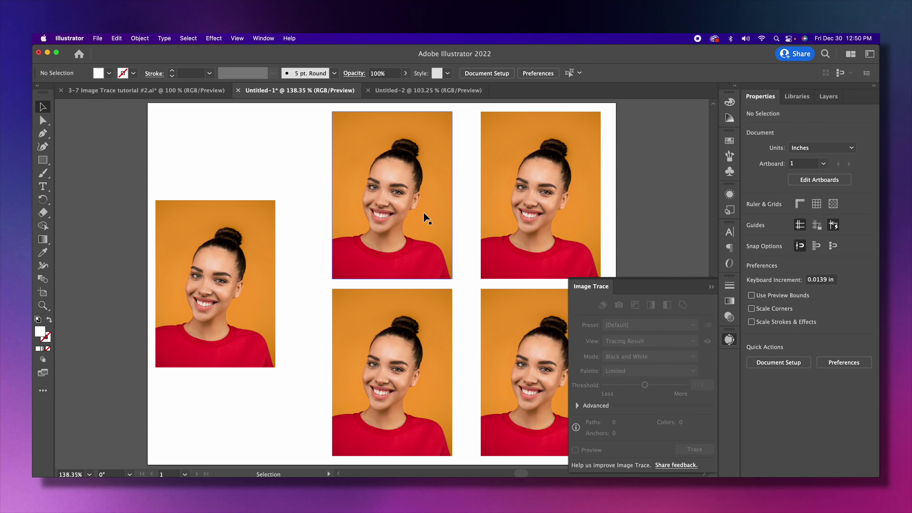
{"action": "left_click", "coordinate": [404, 212]}
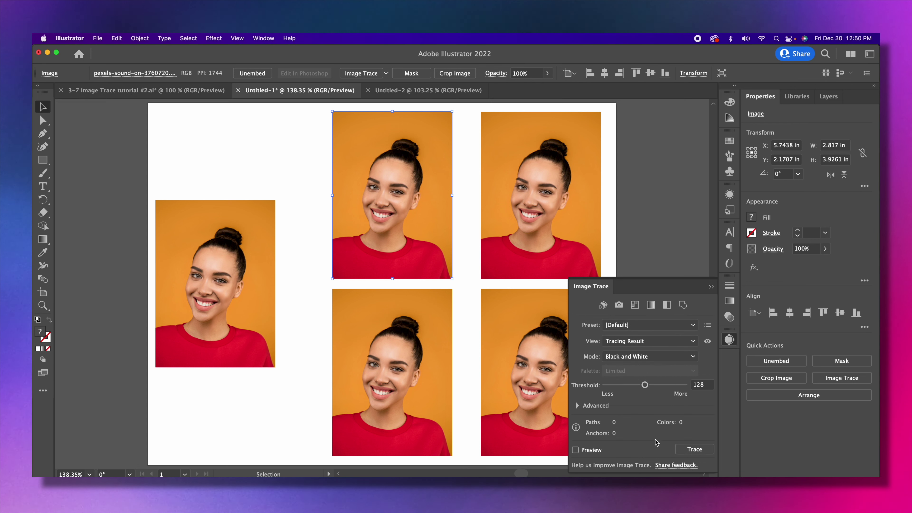
Trace the top-middle photo in Black and White past the large-image warning, then expand it.
{"action": "left_click", "coordinate": [689, 450]}
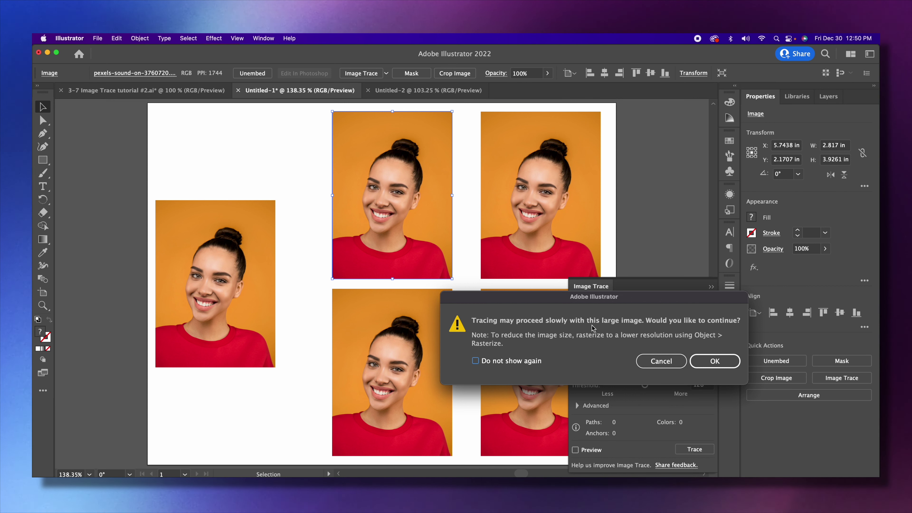
{"action": "left_click", "coordinate": [715, 361]}
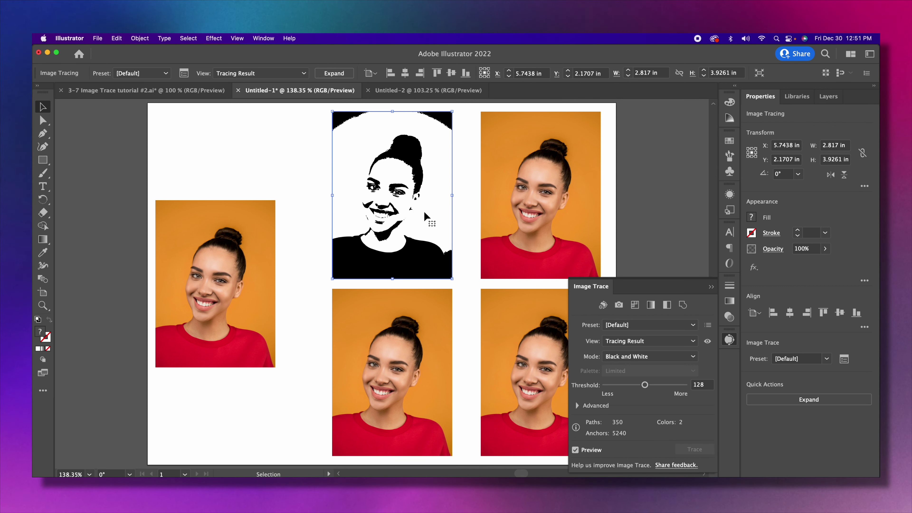
{"action": "left_click", "coordinate": [764, 398]}
Inspect the traced hair shape with the Direct Selection tool, then clear the selection.
{"action": "left_click", "coordinate": [42, 125]}
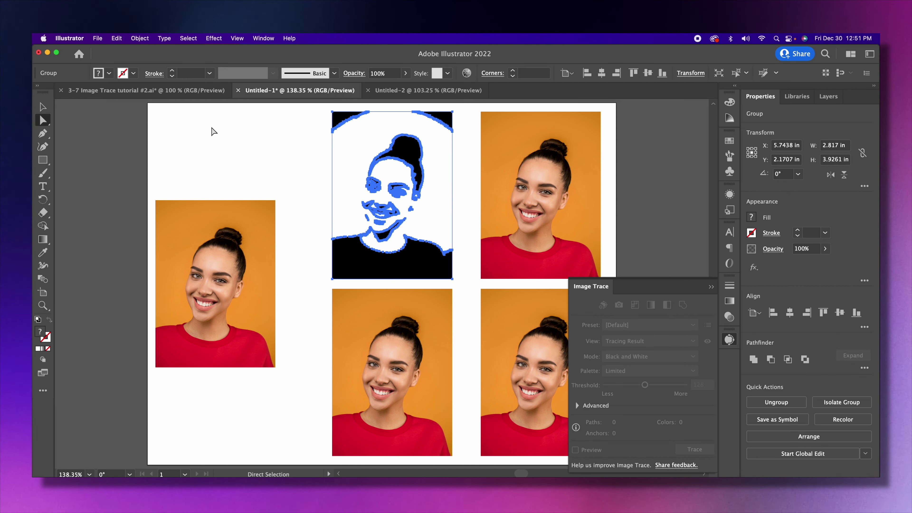
{"action": "left_click", "coordinate": [316, 134]}
{"action": "left_click", "coordinate": [345, 120]}
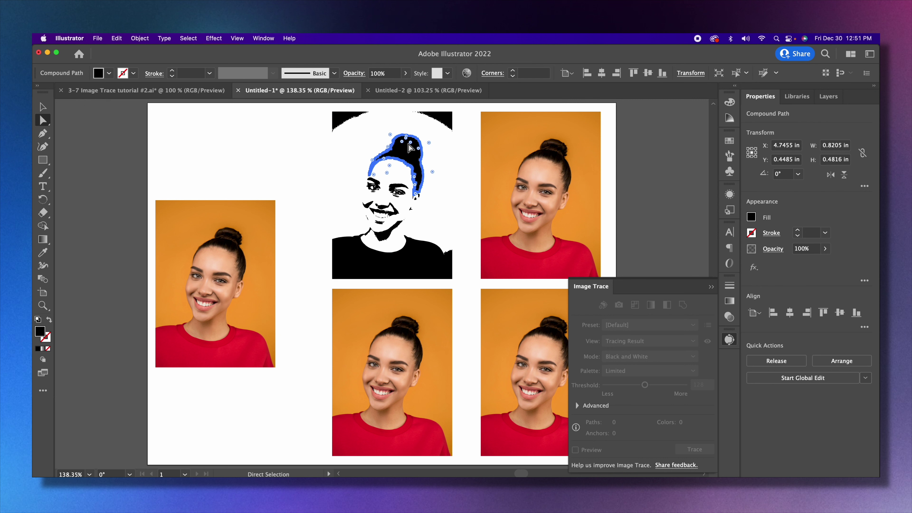
{"action": "left_click", "coordinate": [316, 176]}
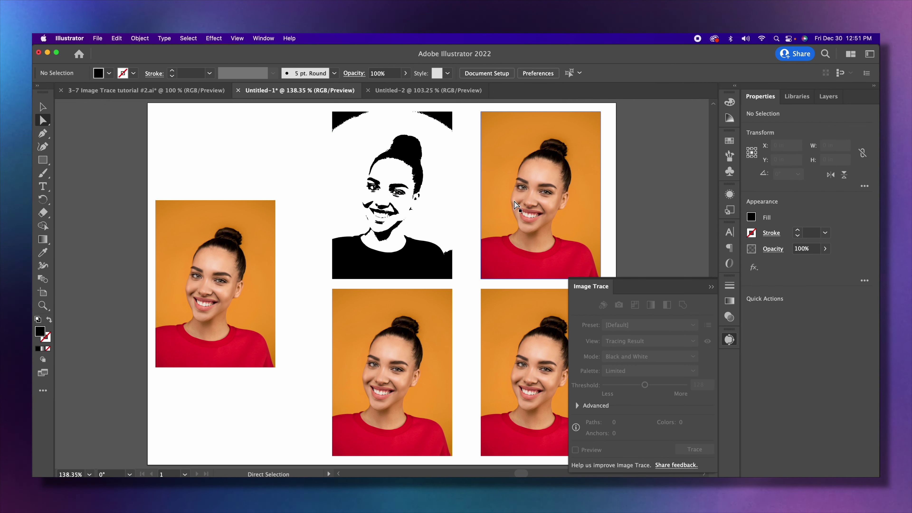
Trace the top-right photo in Black and White past the warning, then expand it into paths.
{"action": "key", "text": "v"}
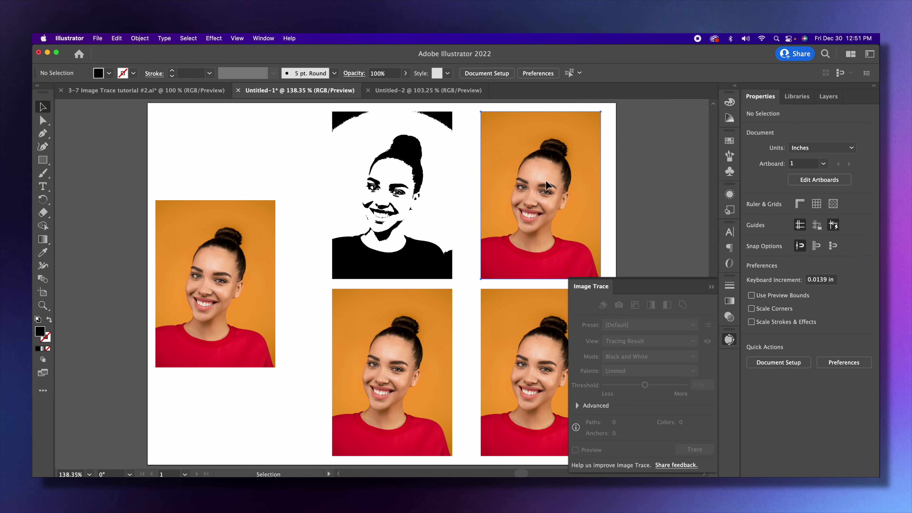
{"action": "left_click", "coordinate": [546, 179]}
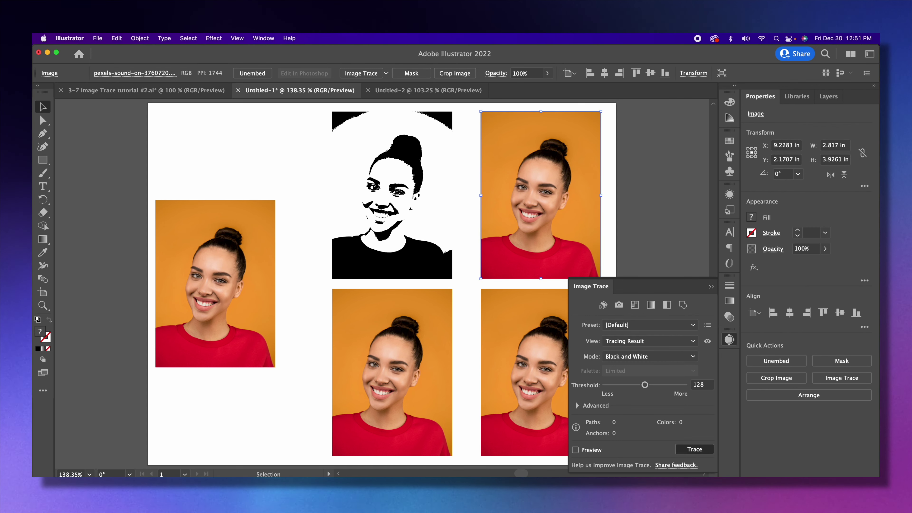
{"action": "left_click", "coordinate": [697, 450]}
{"action": "left_click", "coordinate": [714, 363]}
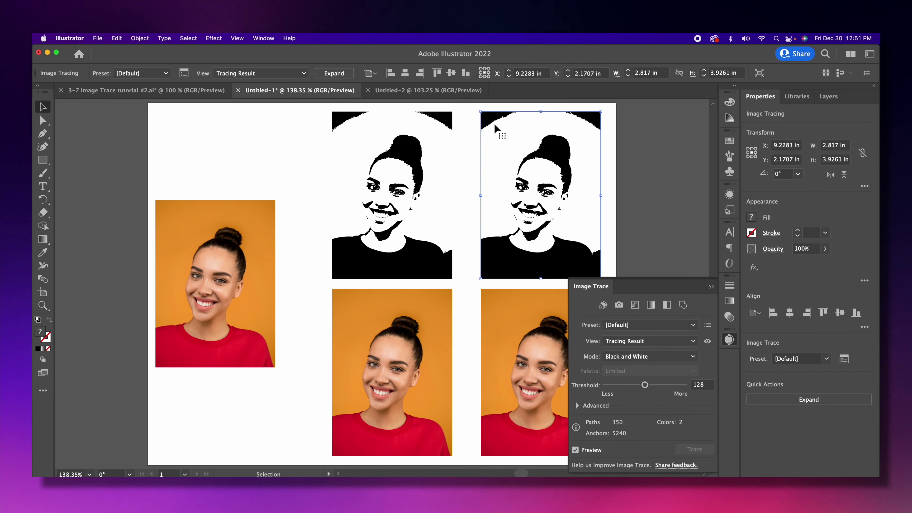
{"action": "left_click", "coordinate": [711, 288]}
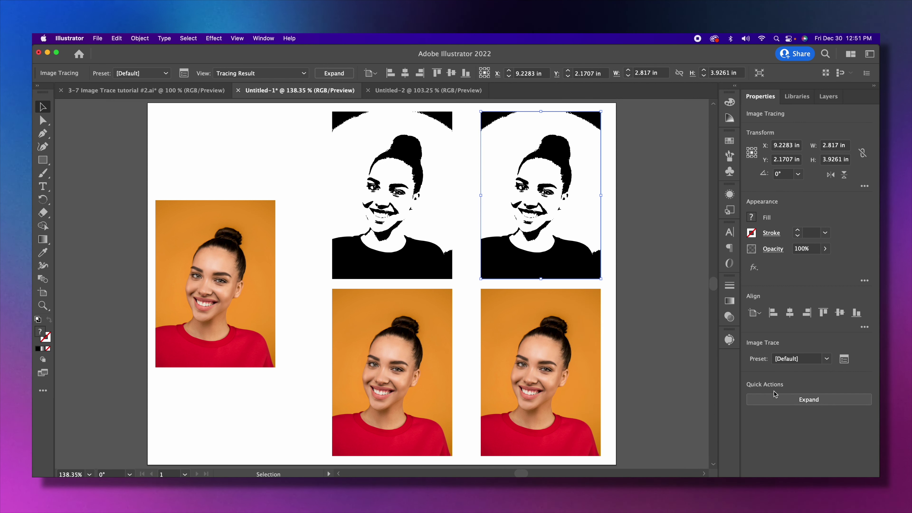
{"action": "left_click", "coordinate": [768, 396]}
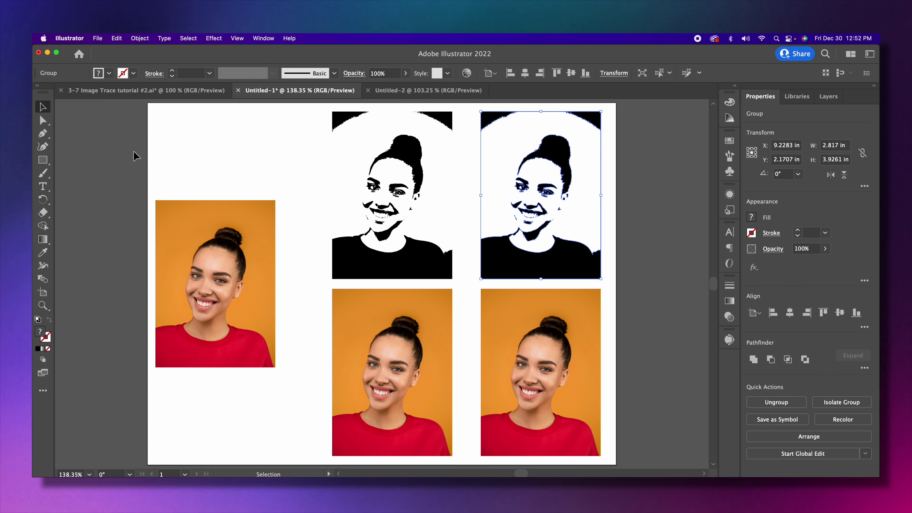
Select a white shape in the top-right trace with the Direct Selection tool.
{"action": "left_click", "coordinate": [43, 120]}
{"action": "left_click", "coordinate": [650, 181]}
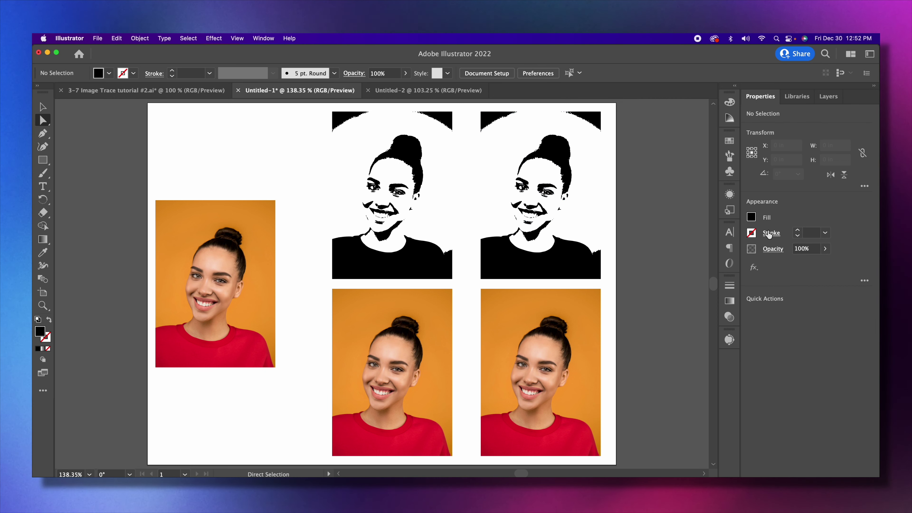
{"action": "left_click", "coordinate": [592, 198]}
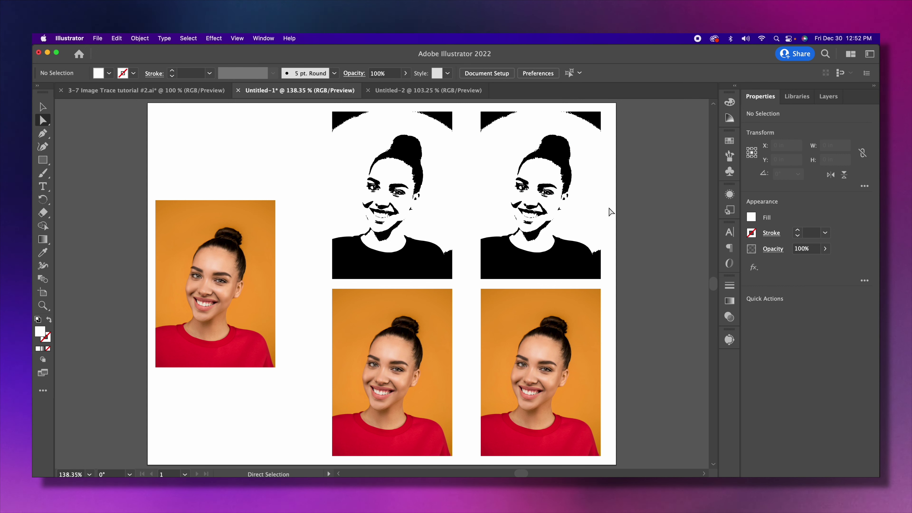
Trace the bottom-middle photo with the Line Art preset, then switch its mode to Grayscale.
{"action": "left_click", "coordinate": [757, 218]}
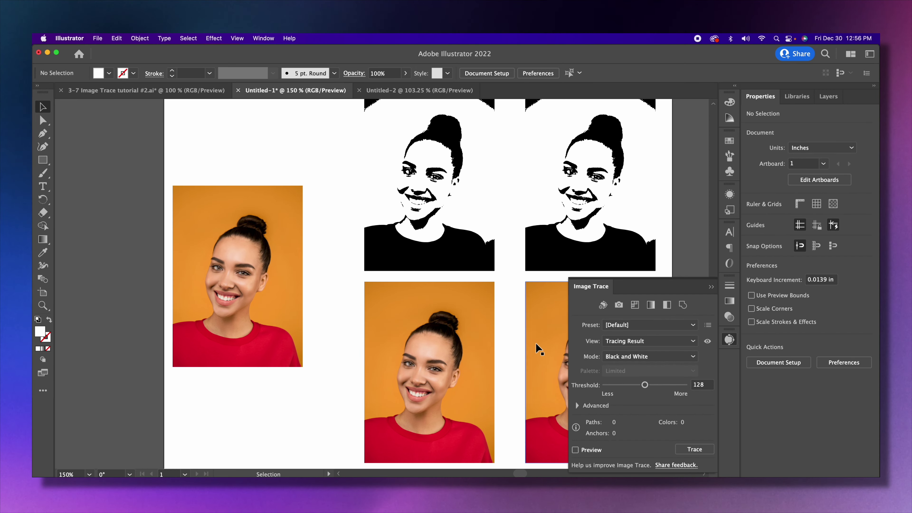
{"action": "left_click", "coordinate": [429, 371]}
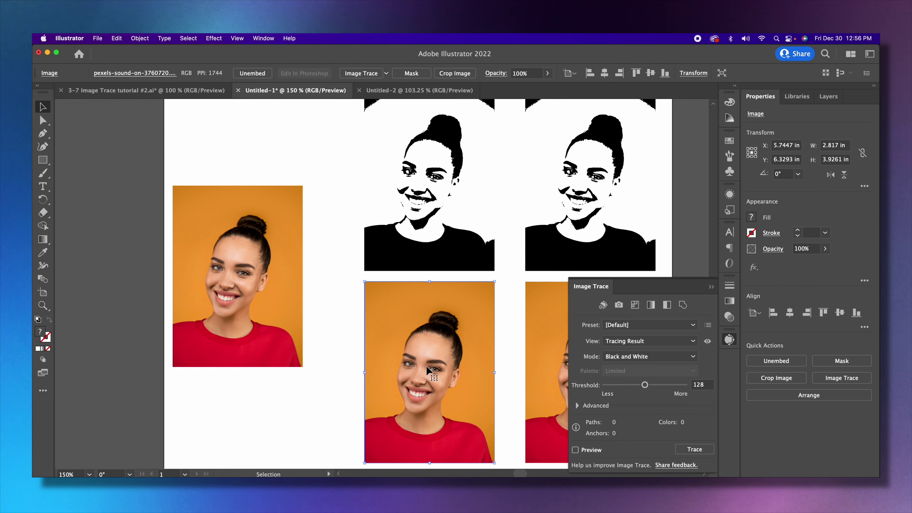
{"action": "left_click", "coordinate": [625, 326]}
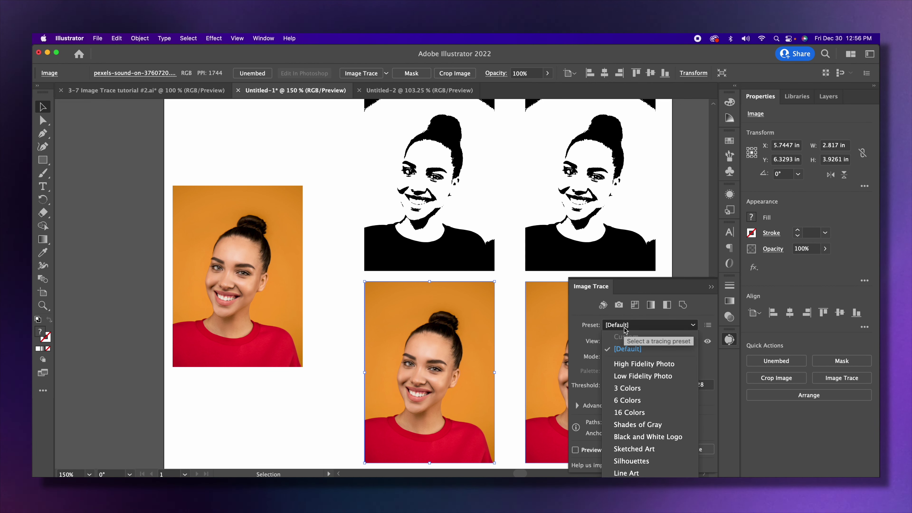
{"action": "left_click", "coordinate": [653, 404]}
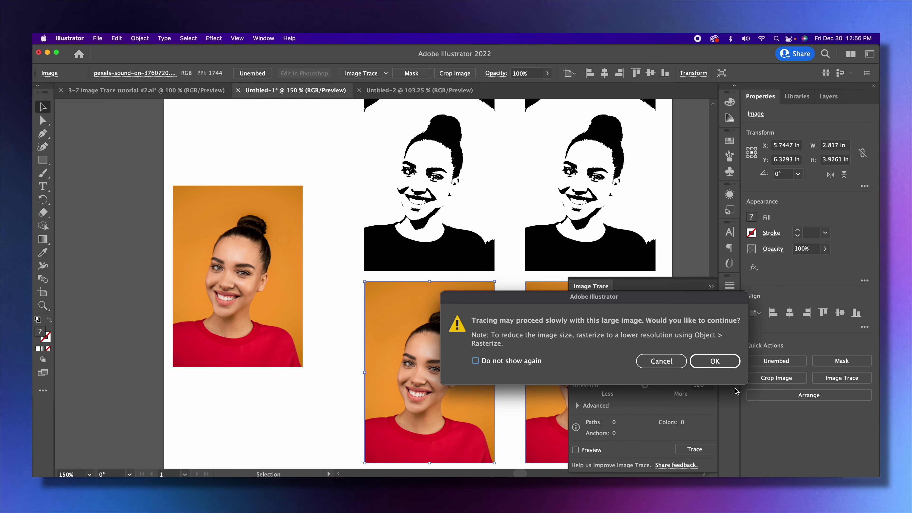
{"action": "left_click", "coordinate": [715, 362]}
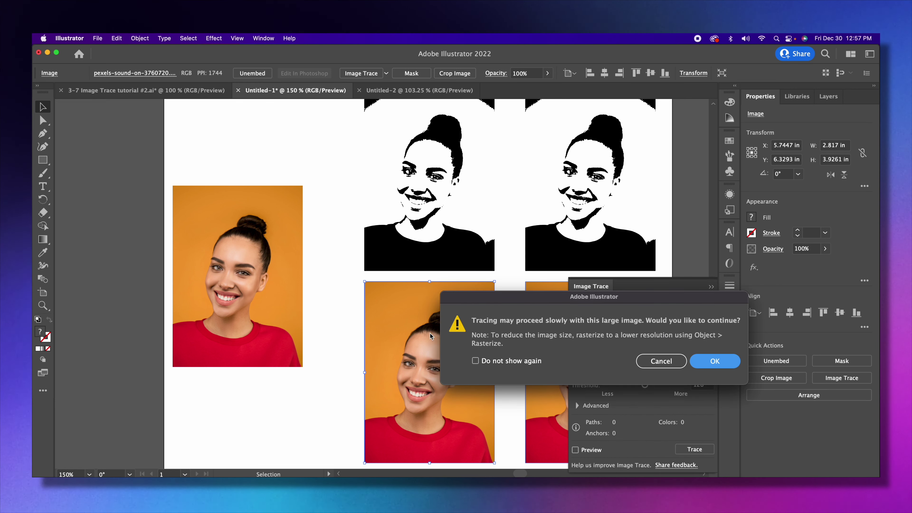
{"action": "key", "text": "Return"}
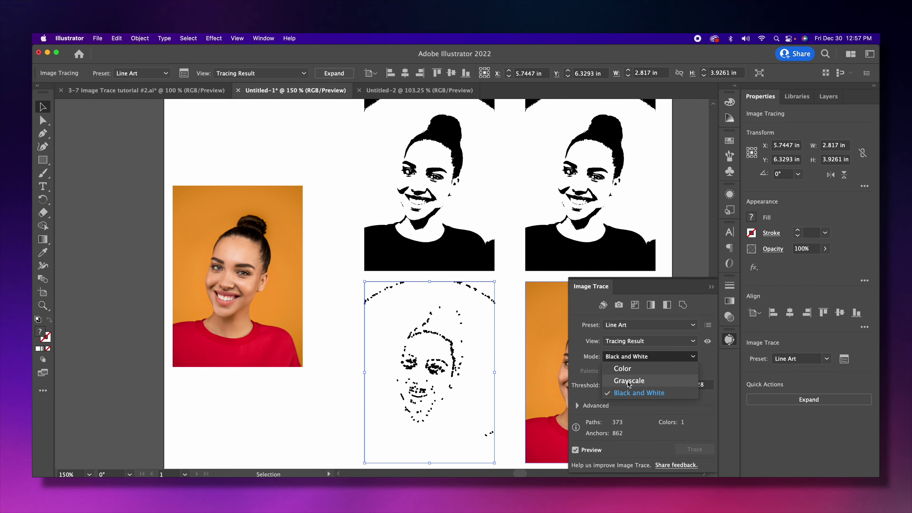
{"action": "left_click", "coordinate": [629, 380]}
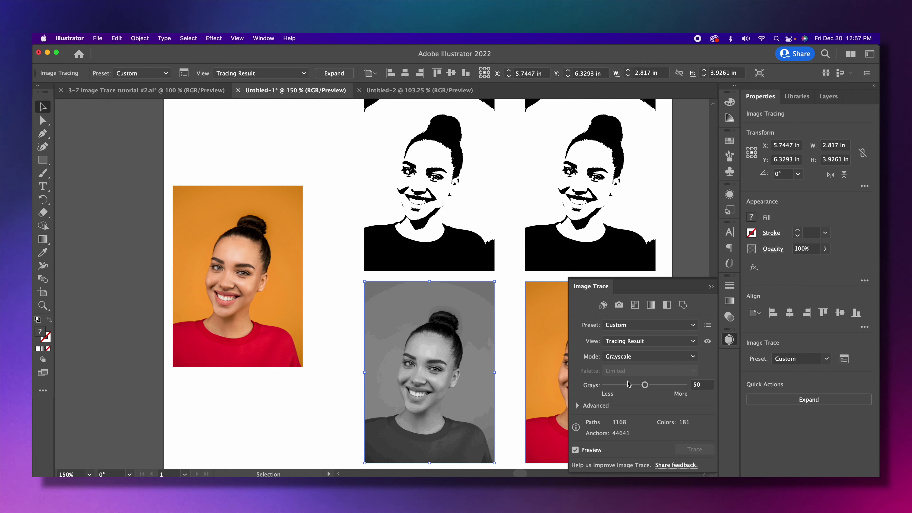
Switch the trace Mode to Color and drag the Colors slider down to 3.
{"action": "left_click", "coordinate": [614, 356]}
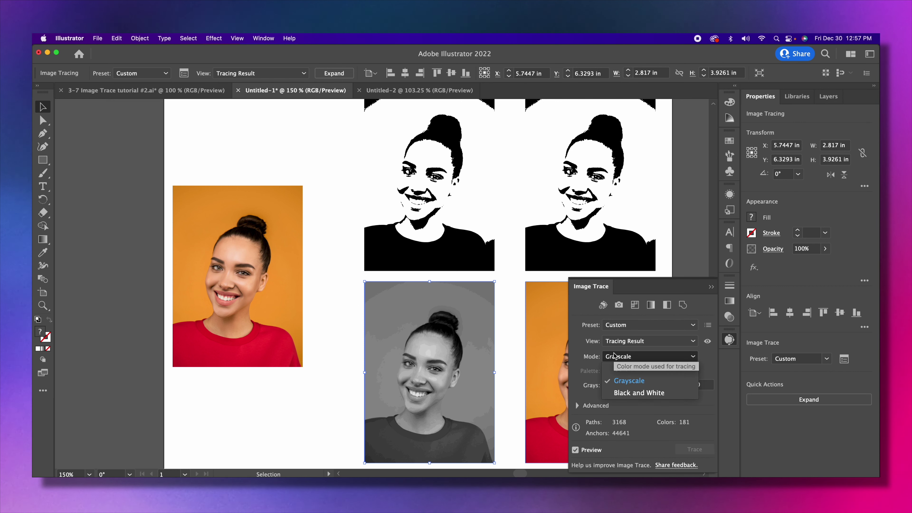
{"action": "left_click", "coordinate": [617, 372]}
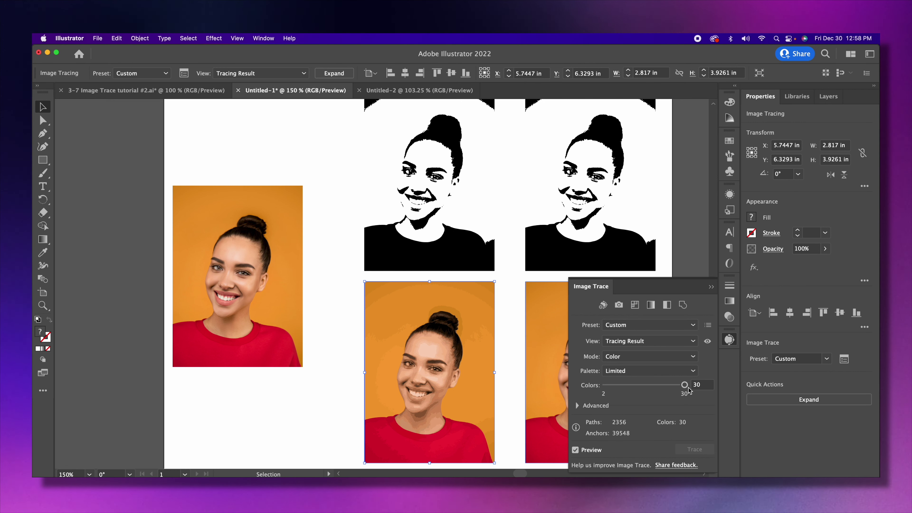
{"action": "left_click_drag", "start_coordinate": [686, 387], "coordinate": [673, 390]}
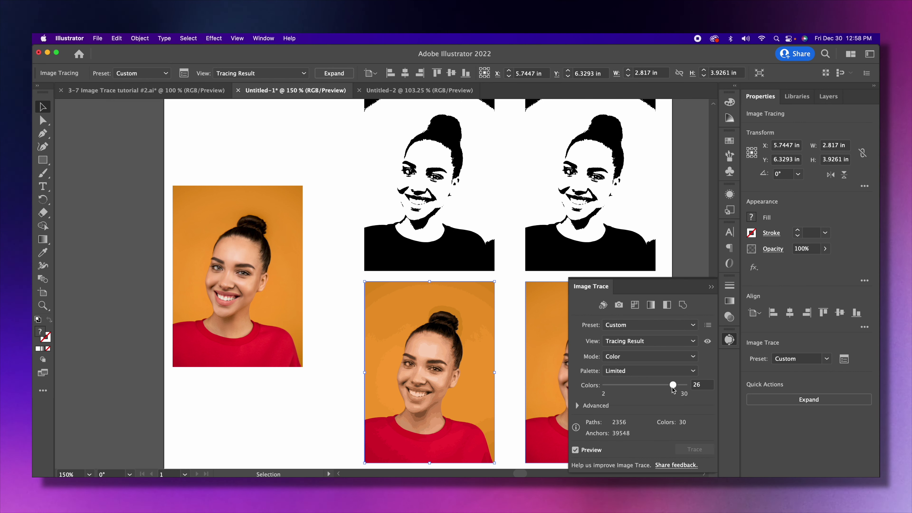
{"action": "left_click_drag", "start_coordinate": [616, 388], "coordinate": [610, 389]}
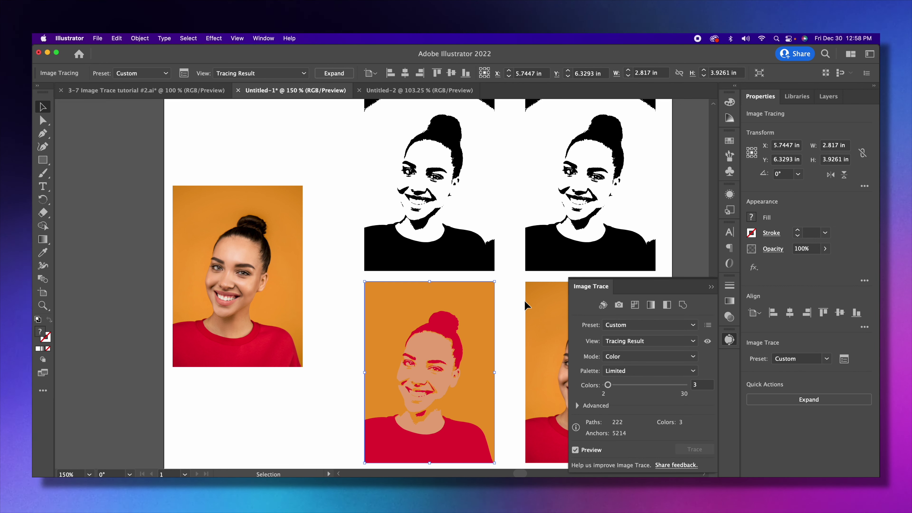
Apply the 3 Colors preset to the untraced bottom-right photo past the warning, then expand it.
{"action": "left_click", "coordinate": [711, 286]}
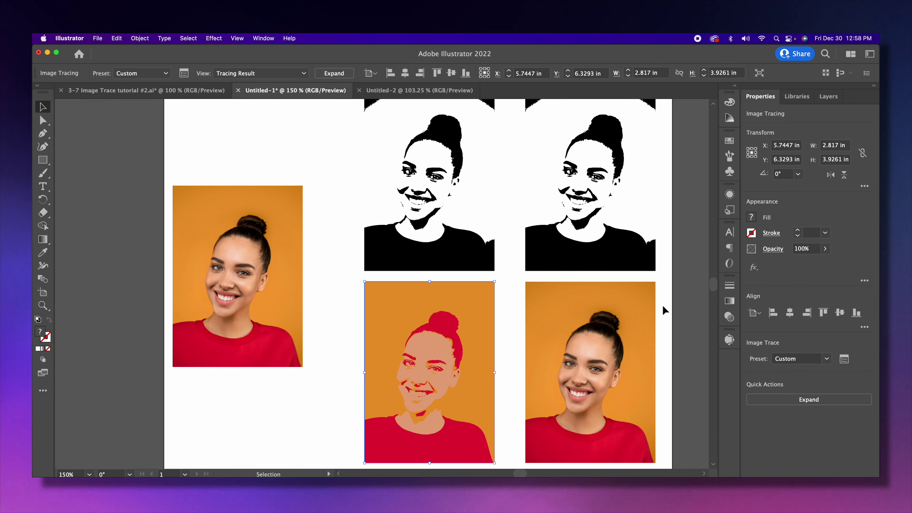
{"action": "left_click", "coordinate": [685, 343]}
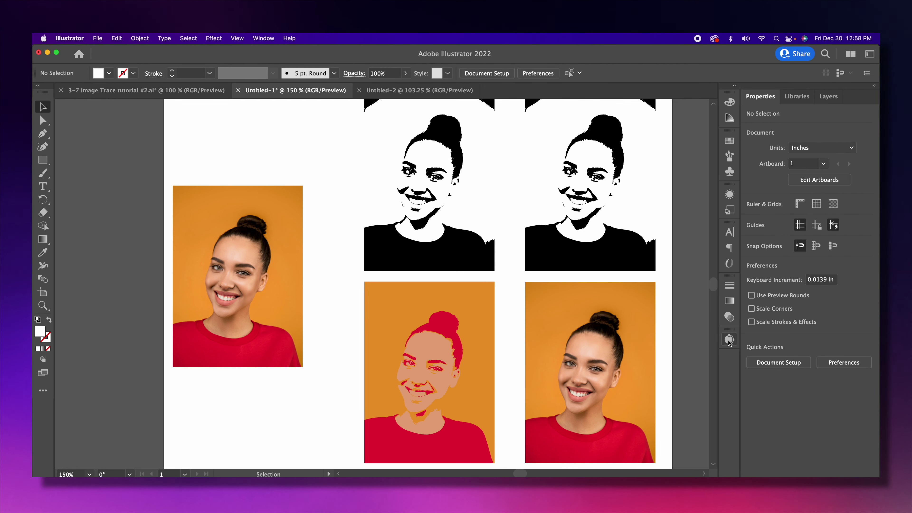
{"action": "left_click", "coordinate": [730, 339]}
{"action": "left_click", "coordinate": [556, 350]}
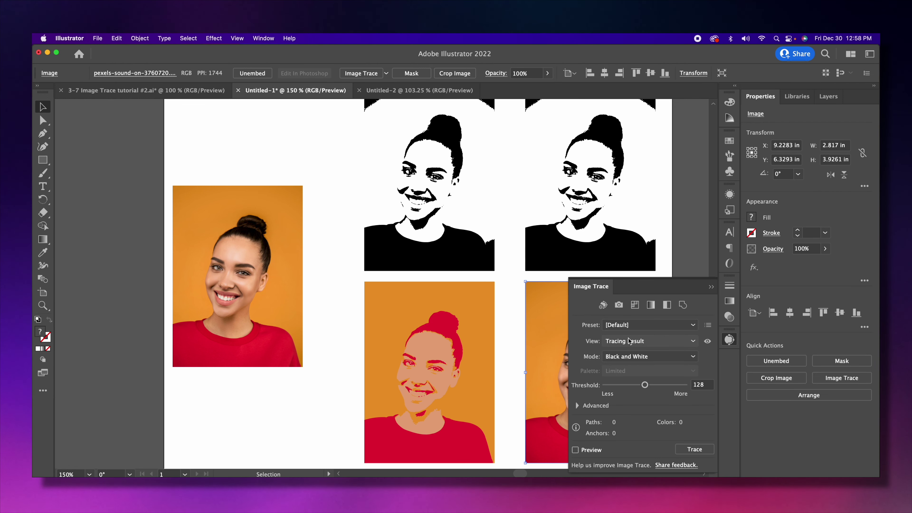
{"action": "left_click", "coordinate": [620, 325]}
{"action": "left_click", "coordinate": [628, 388]}
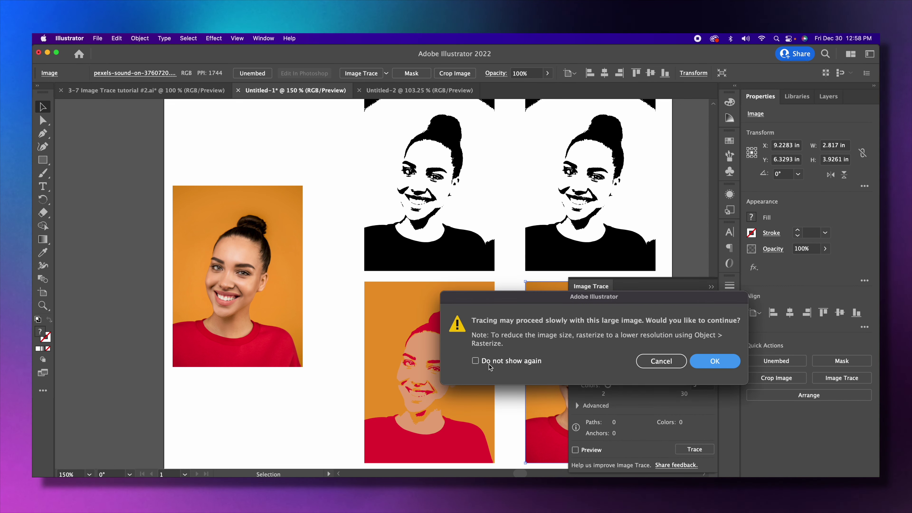
{"action": "left_click", "coordinate": [714, 361]}
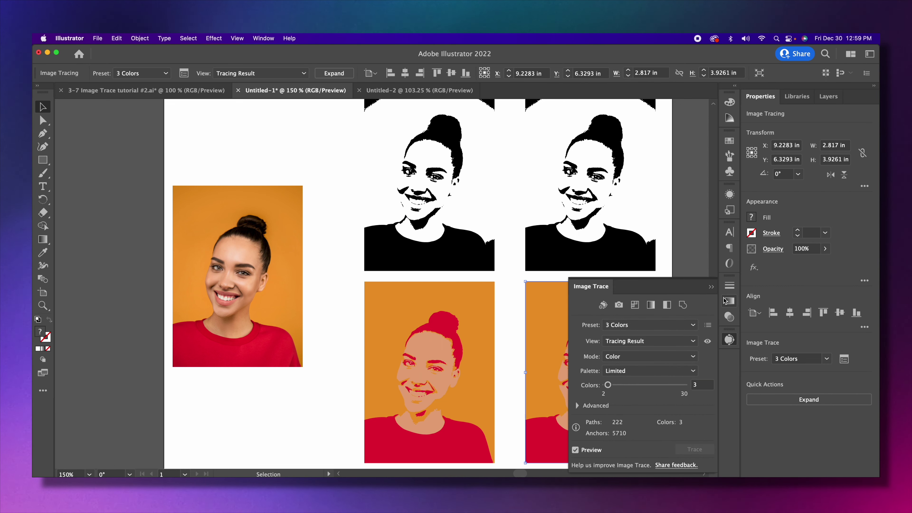
{"action": "left_click", "coordinate": [714, 290]}
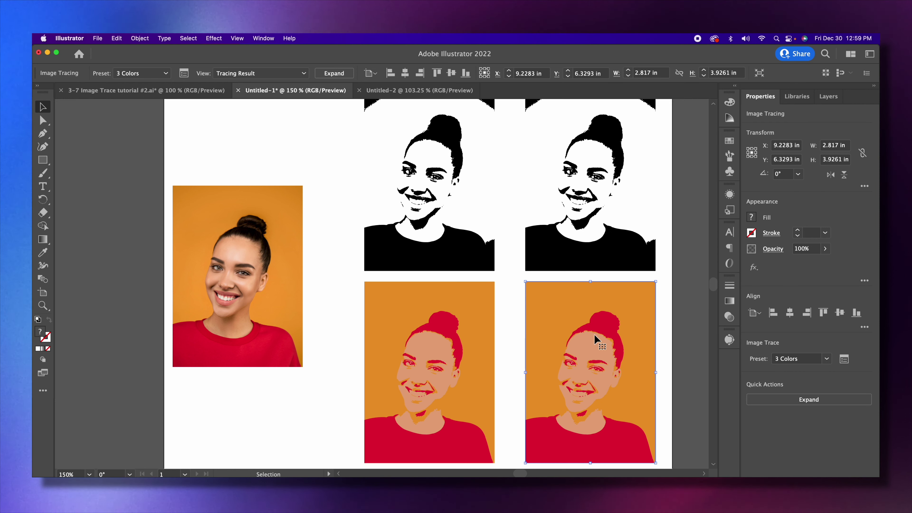
{"action": "left_click", "coordinate": [777, 400]}
Expand the bottom-left three-colour trace into editable paths, then deselect everything.
{"action": "left_click", "coordinate": [454, 345]}
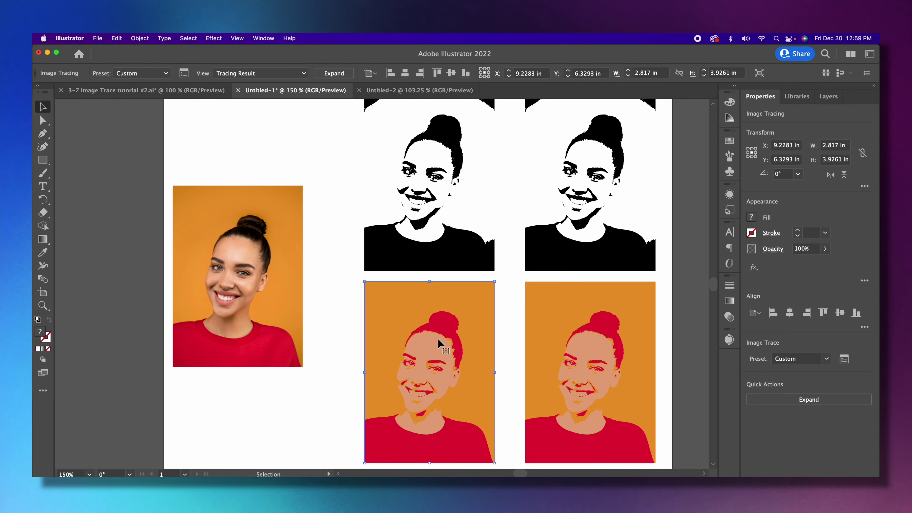
{"action": "left_click", "coordinate": [778, 401]}
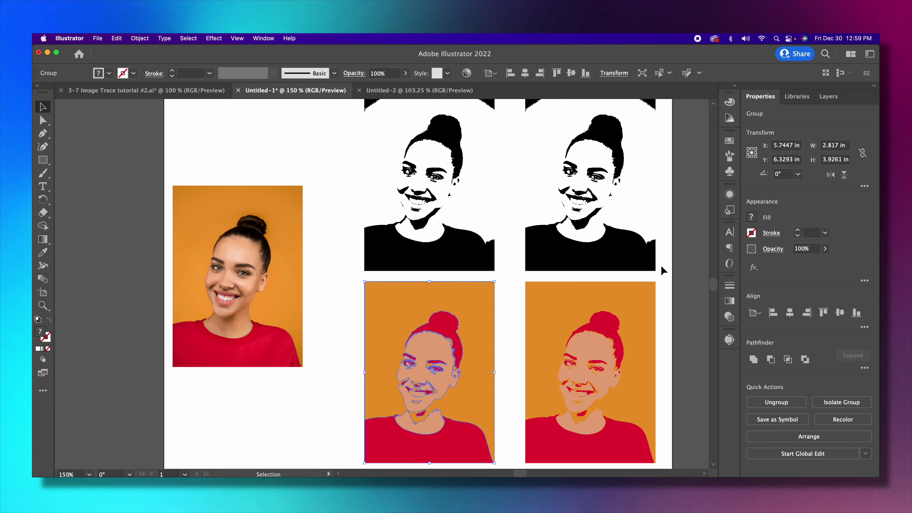
{"action": "left_click", "coordinate": [684, 303]}
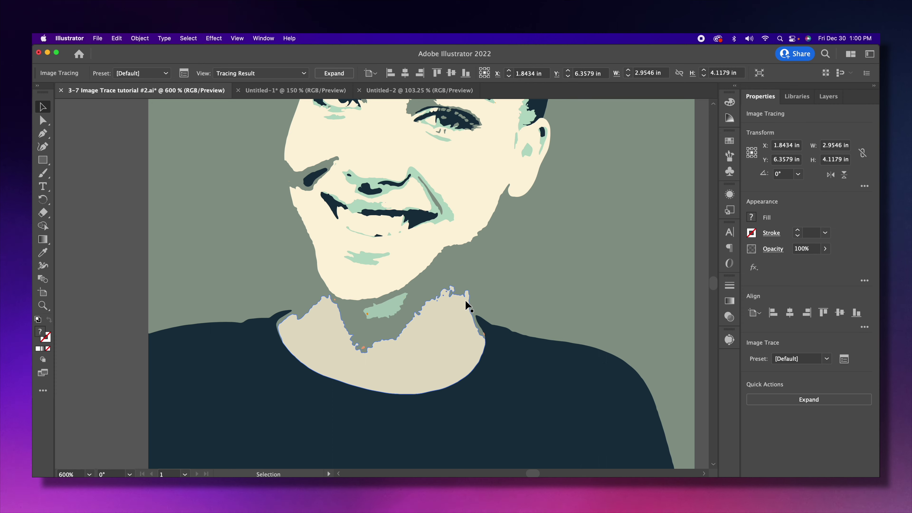
Zoom in to 6400% on the neckline and pan to centre the orange specks.
{"action": "scroll", "coordinate": [465, 300], "scroll_direction": "up", "scroll_amount": 2}
{"action": "scroll", "coordinate": [400, 297], "scroll_direction": "up", "scroll_amount": 1}
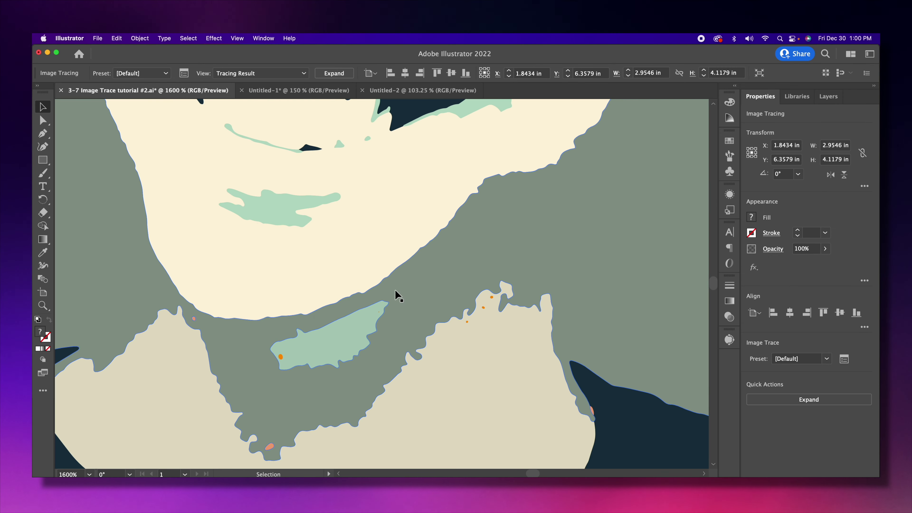
{"action": "scroll", "coordinate": [495, 317], "scroll_direction": "up", "scroll_amount": 1}
{"action": "scroll", "coordinate": [486, 317], "scroll_direction": "up", "scroll_amount": 3}
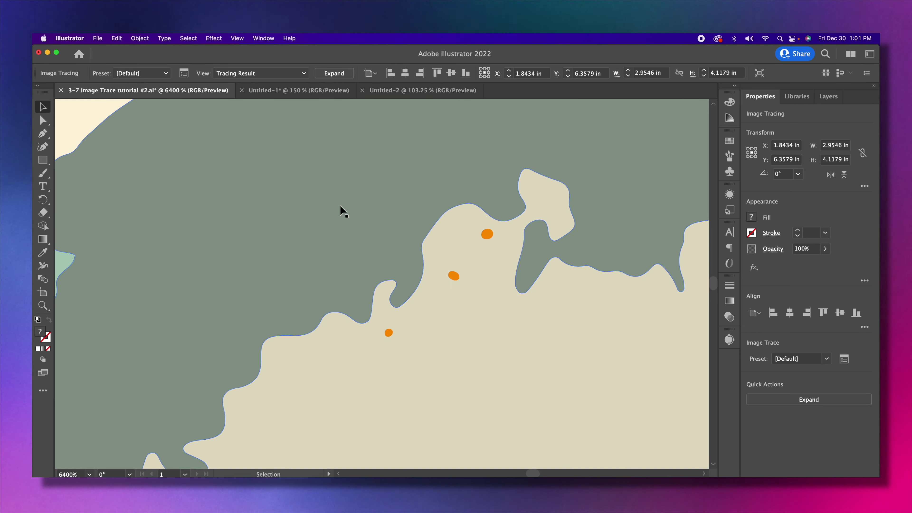
{"action": "key", "text": "space"}
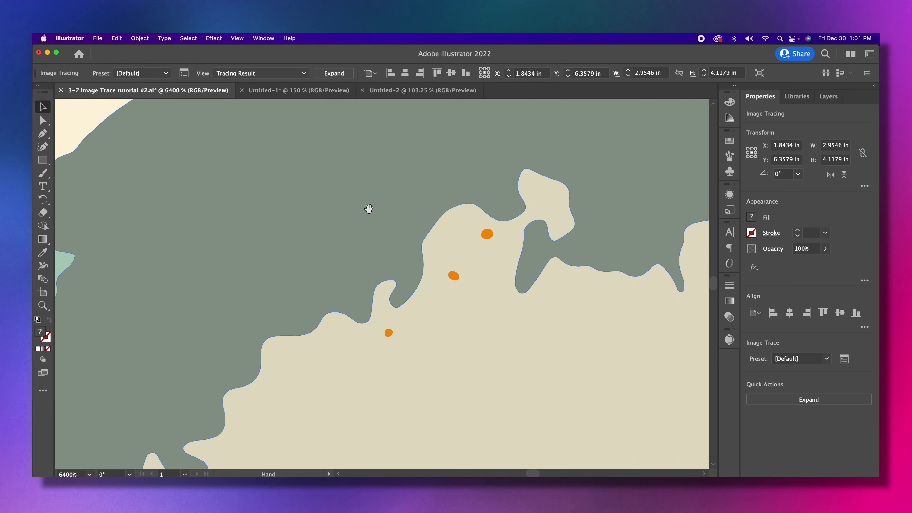
{"action": "left_click_drag", "start_coordinate": [454, 190], "coordinate": [425, 165]}
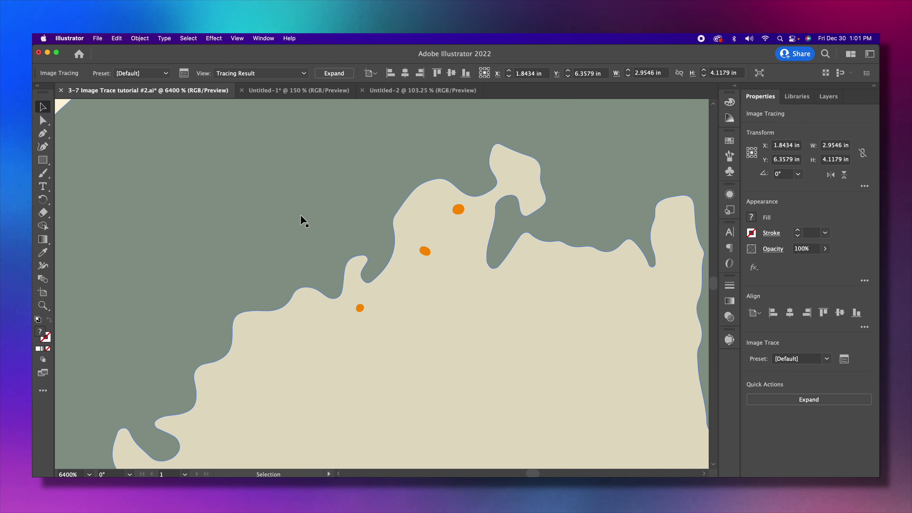
{"action": "key", "text": "a"}
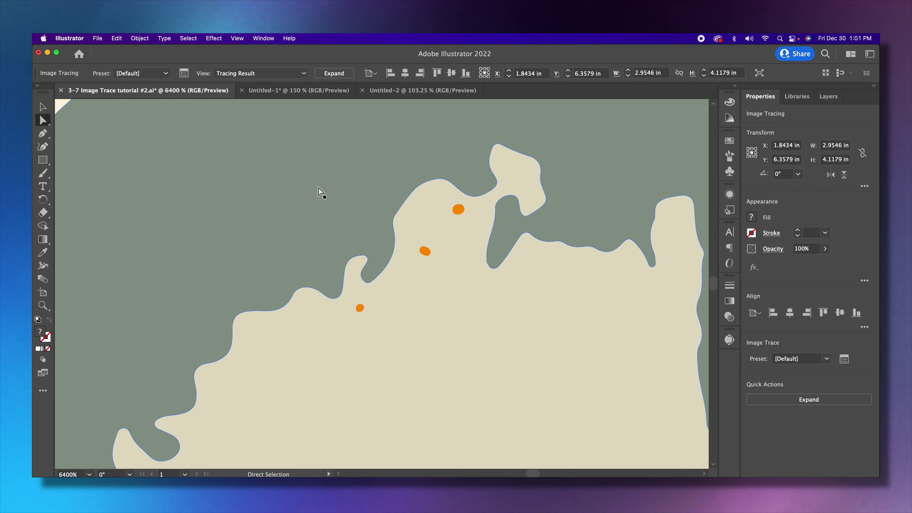
{"action": "key", "text": "v"}
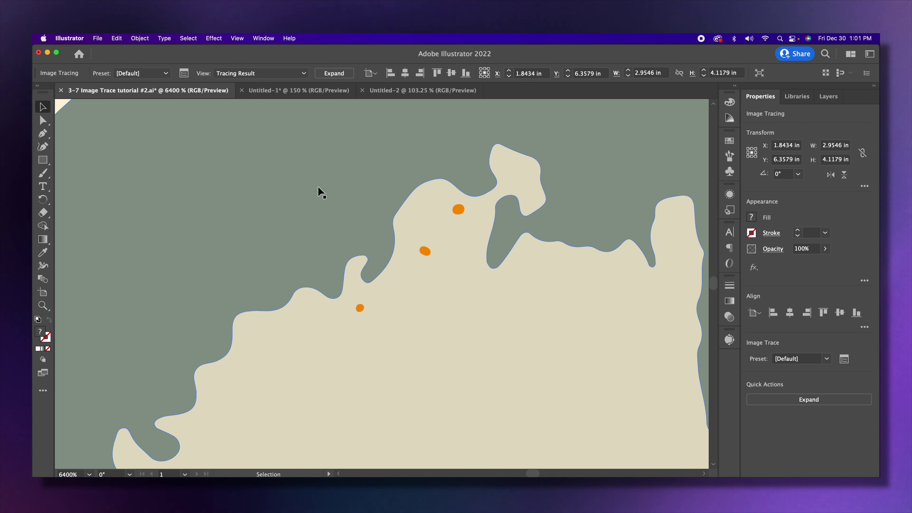
{"action": "key", "text": "a"}
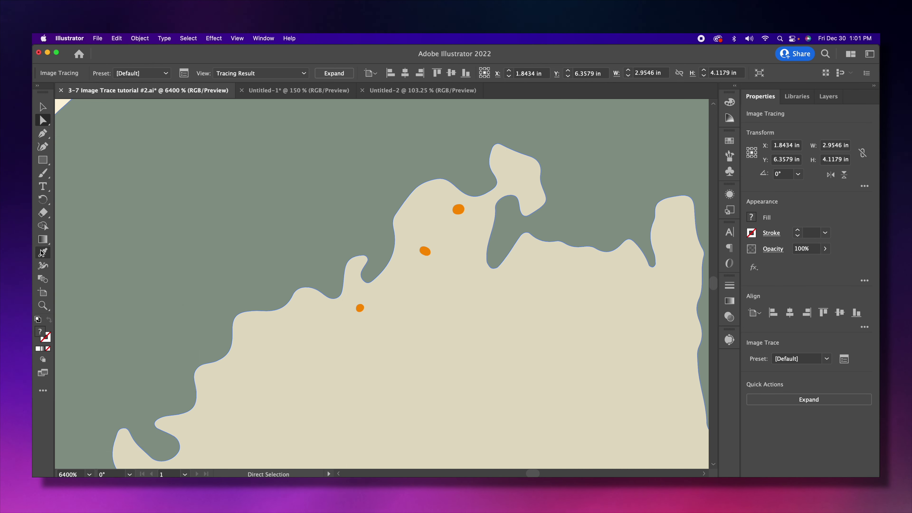
Select the three orange specks and eyedrop the green-grey background colour onto them.
{"action": "left_click", "coordinate": [360, 308]}
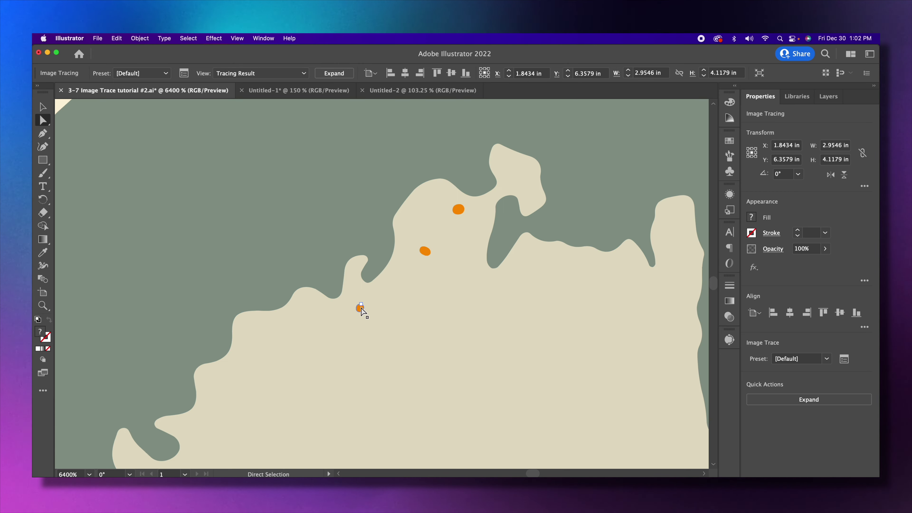
{"action": "left_click", "coordinate": [425, 251], "text": "shift"}
{"action": "left_click", "coordinate": [459, 209], "text": "shift"}
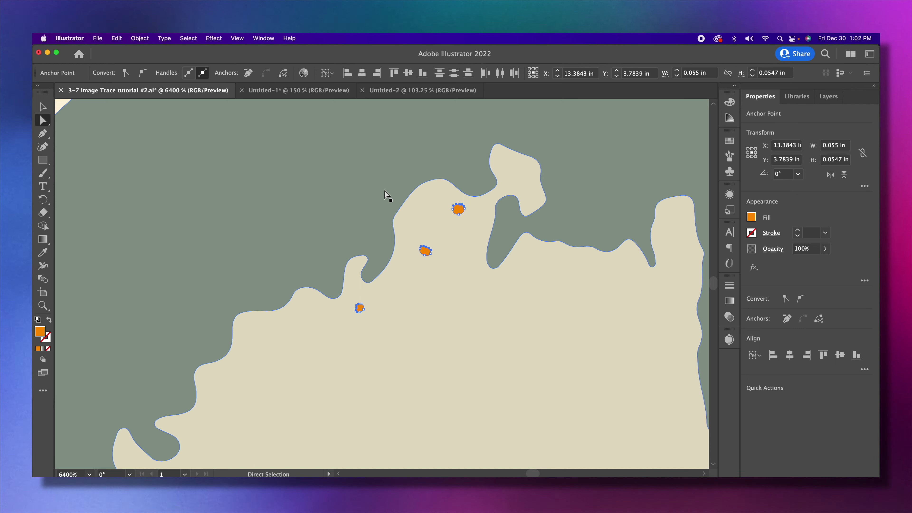
{"action": "key", "text": "i"}
{"action": "left_click", "coordinate": [334, 174]}
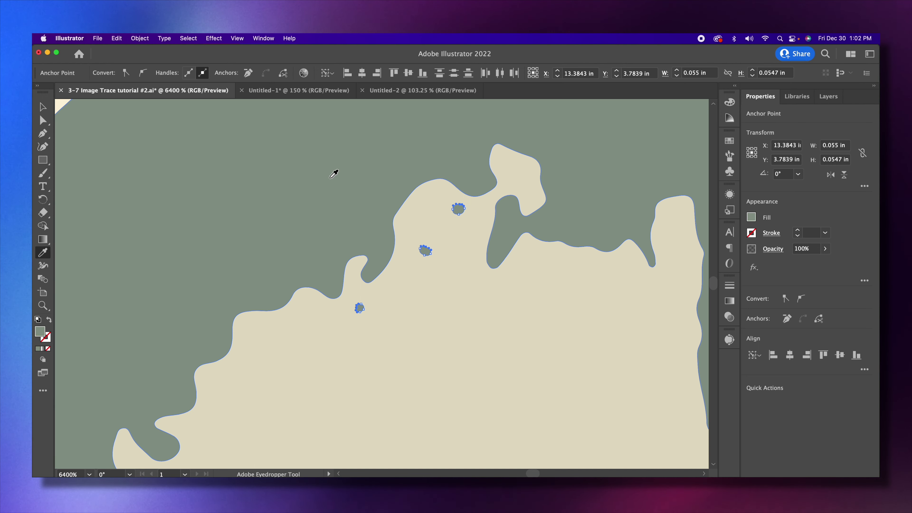
{"action": "scroll", "coordinate": [341, 220], "scroll_direction": "down", "scroll_amount": 4}
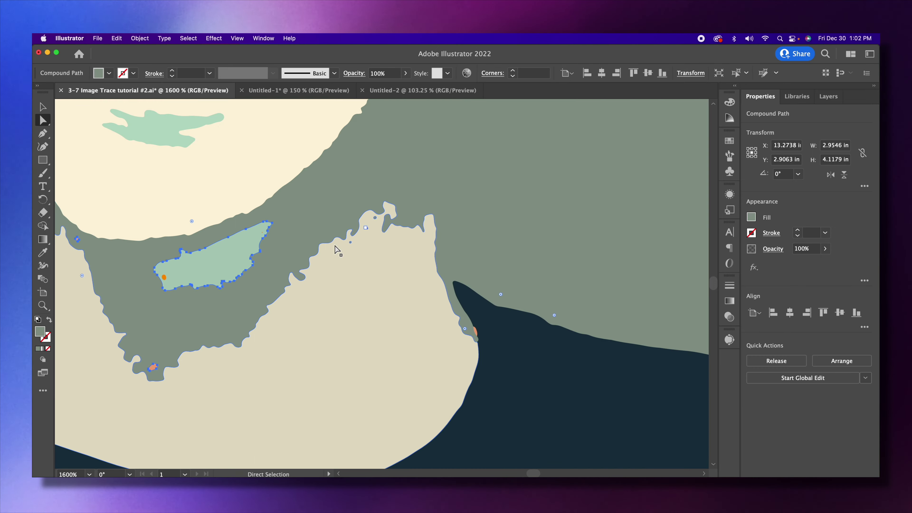
{"action": "left_click_drag", "start_coordinate": [337, 250], "coordinate": [421, 256]}
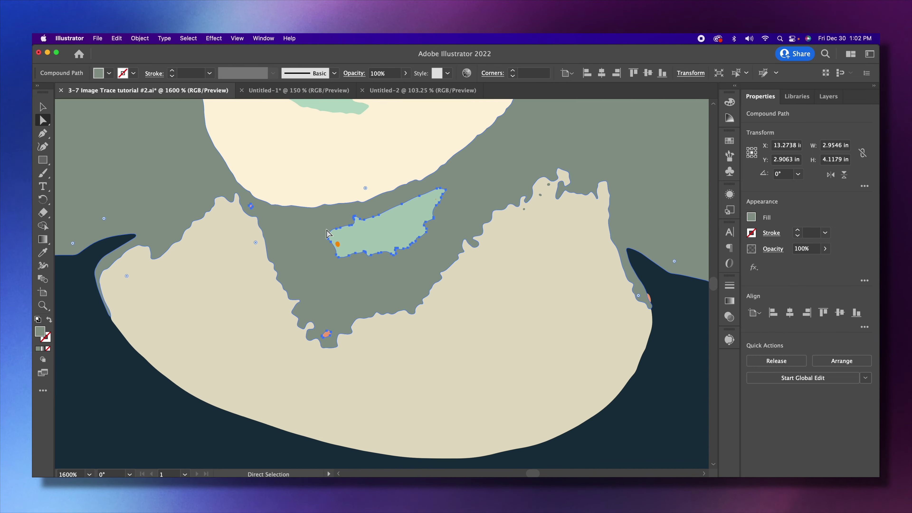